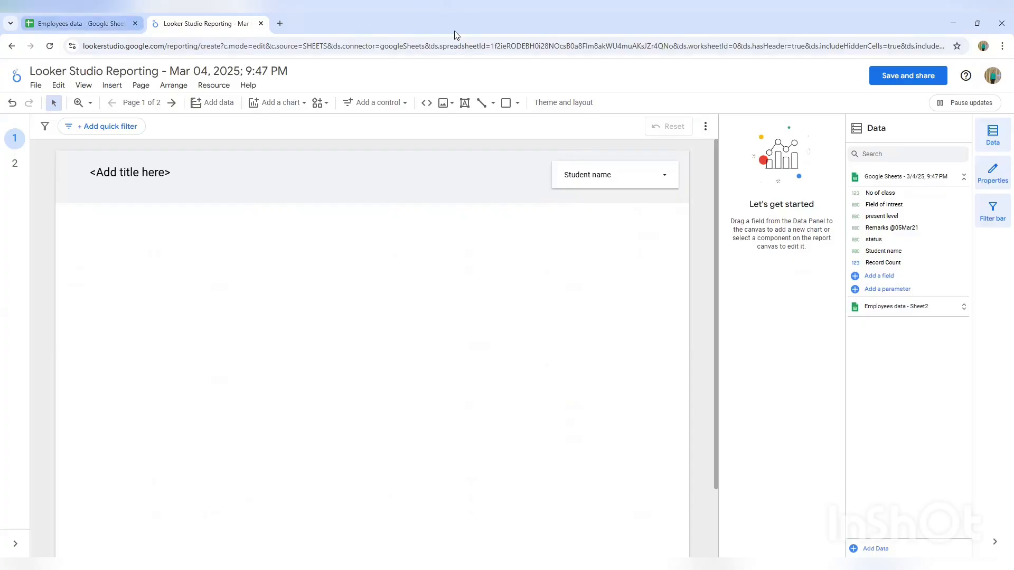
key(ctrl+Tab)
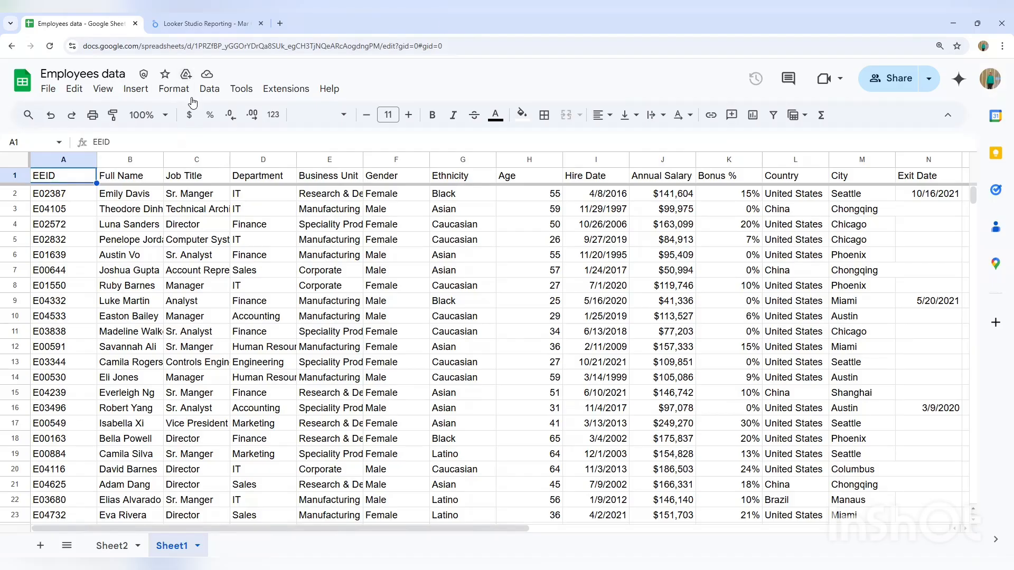
click(204, 24)
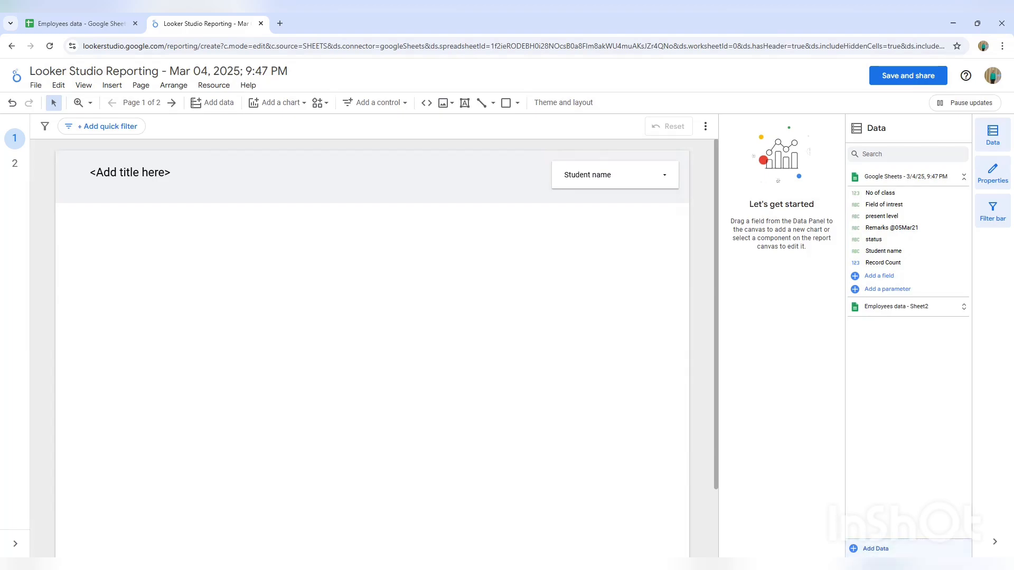
click(875, 548)
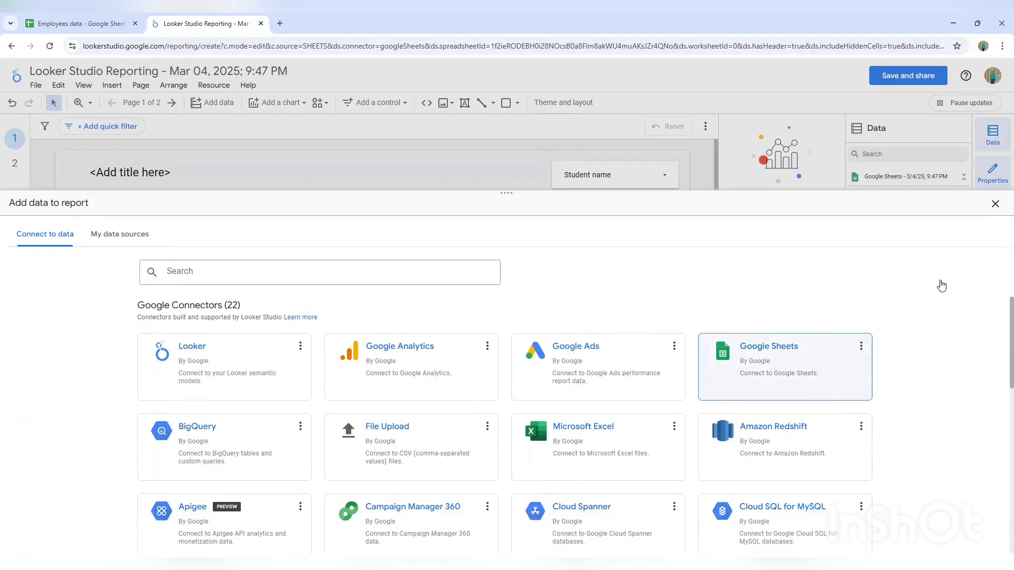
click(995, 204)
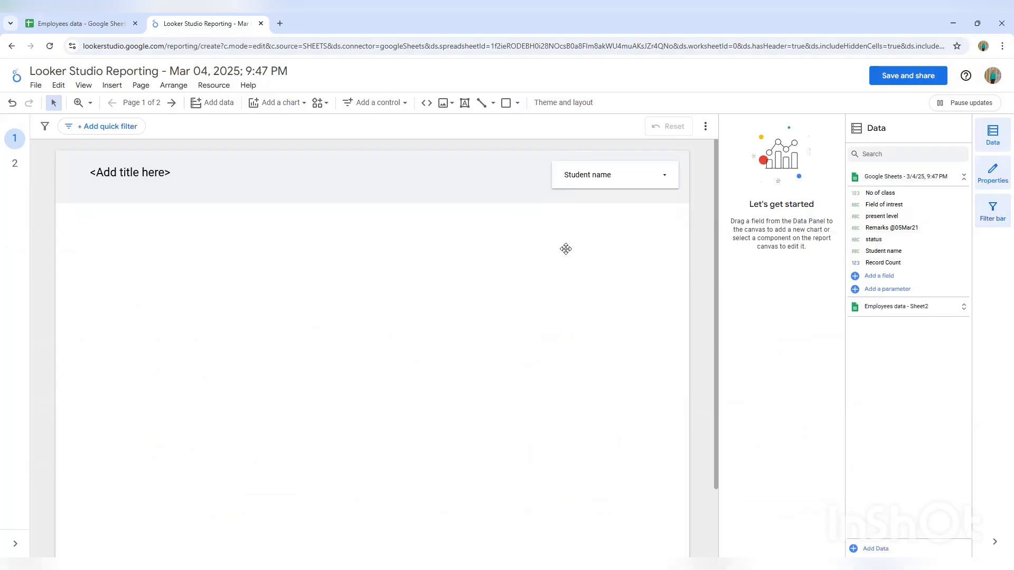
Step: Connect Sheet1 of the Employees data Google Sheets file to the report as a data source and expand its field list
click(215, 103)
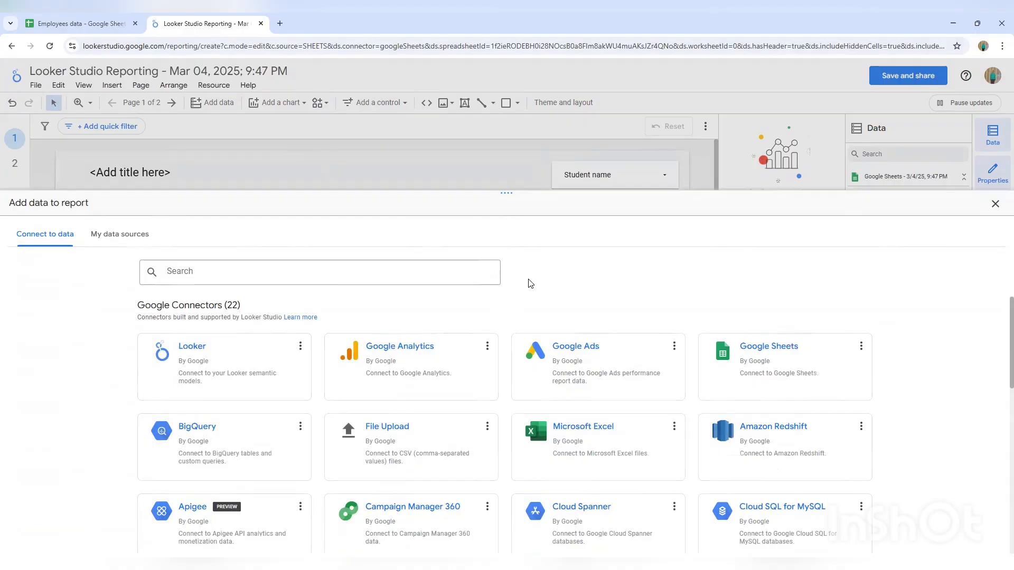
click(726, 363)
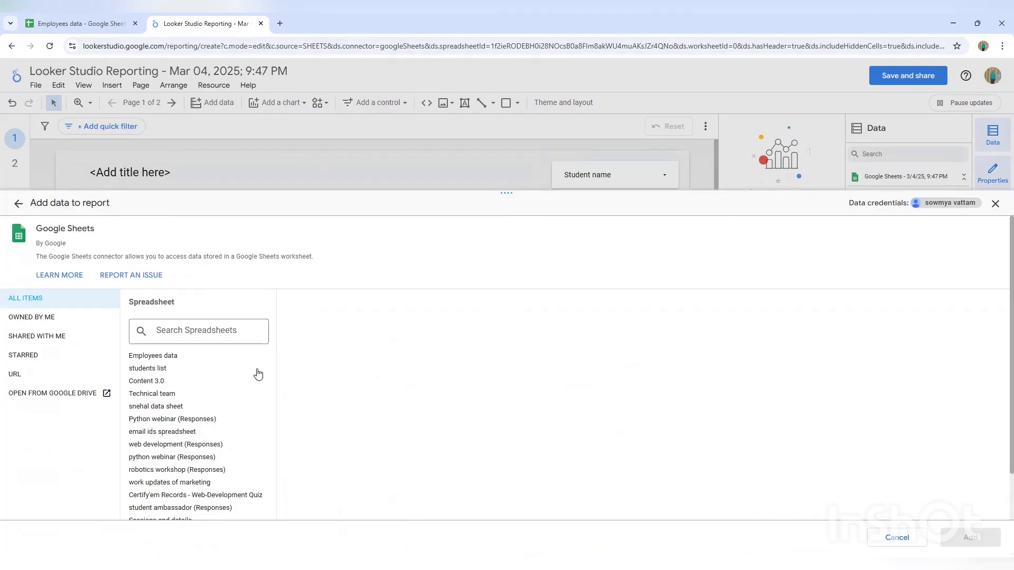
click(191, 355)
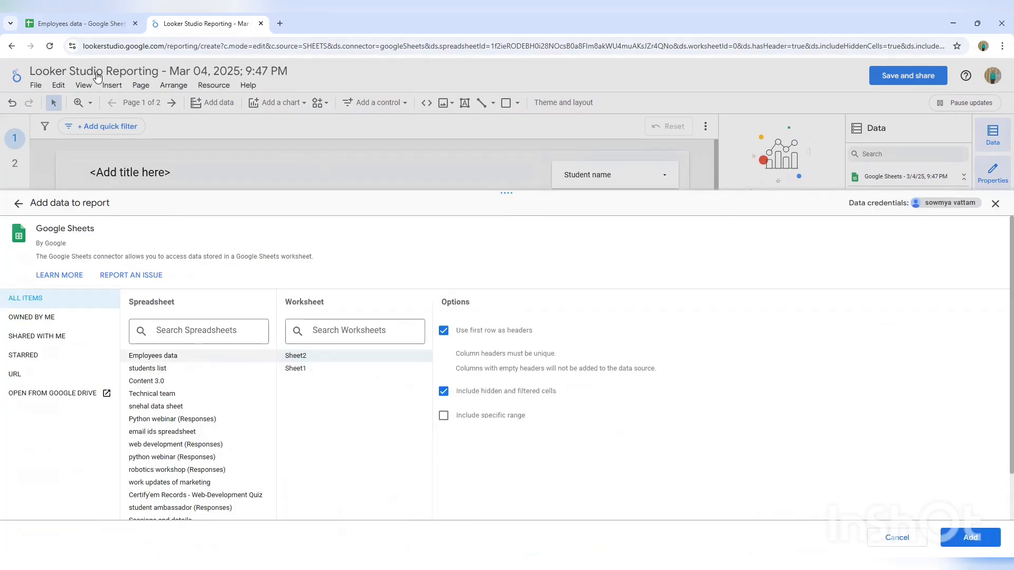
click(92, 24)
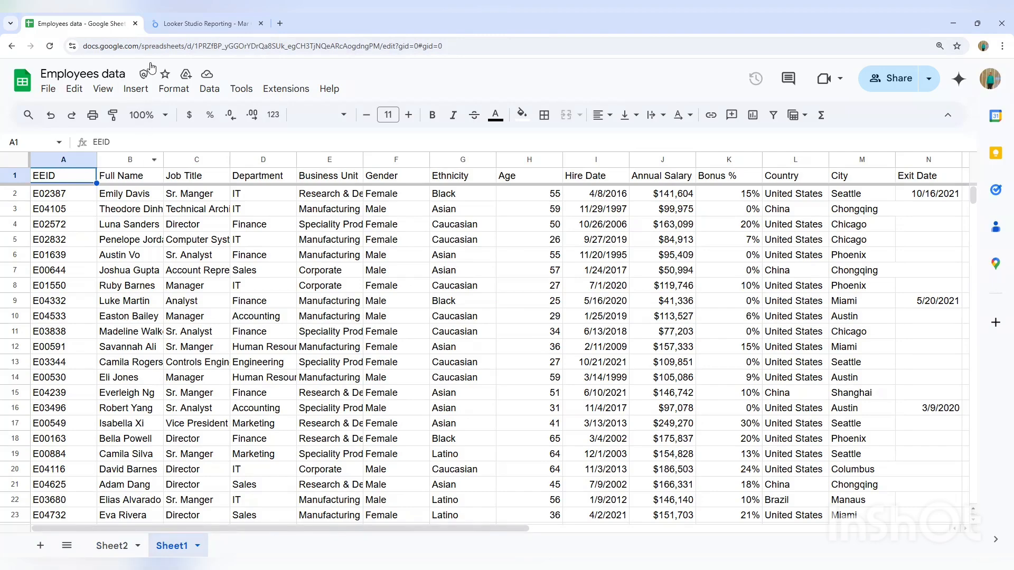
key(ctrl+Tab)
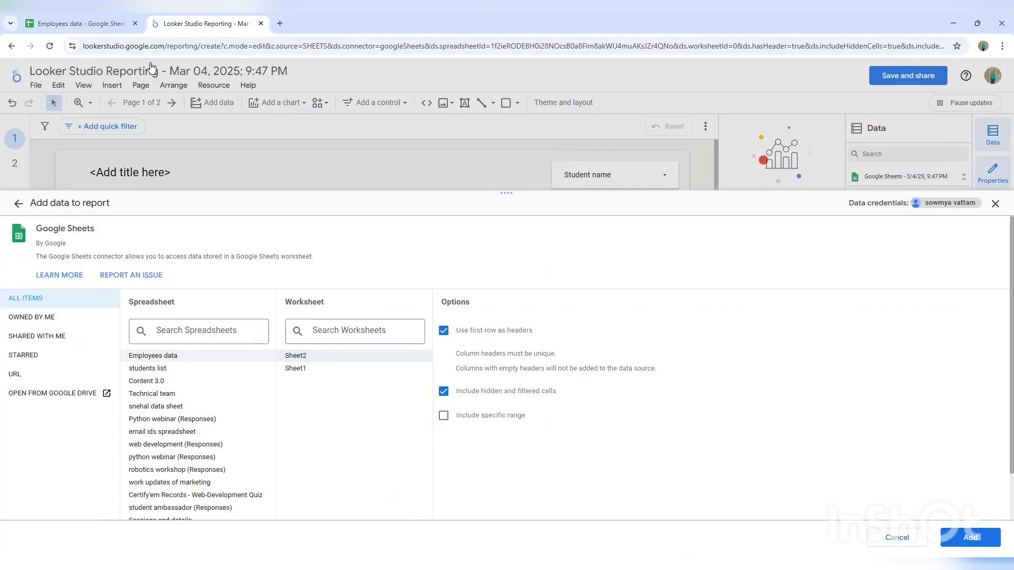
click(296, 373)
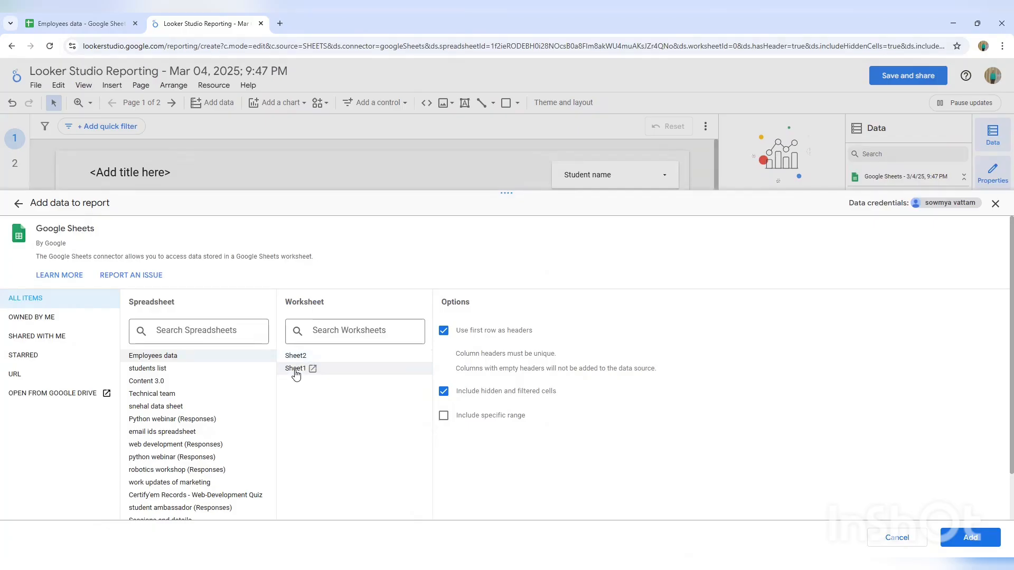
click(971, 538)
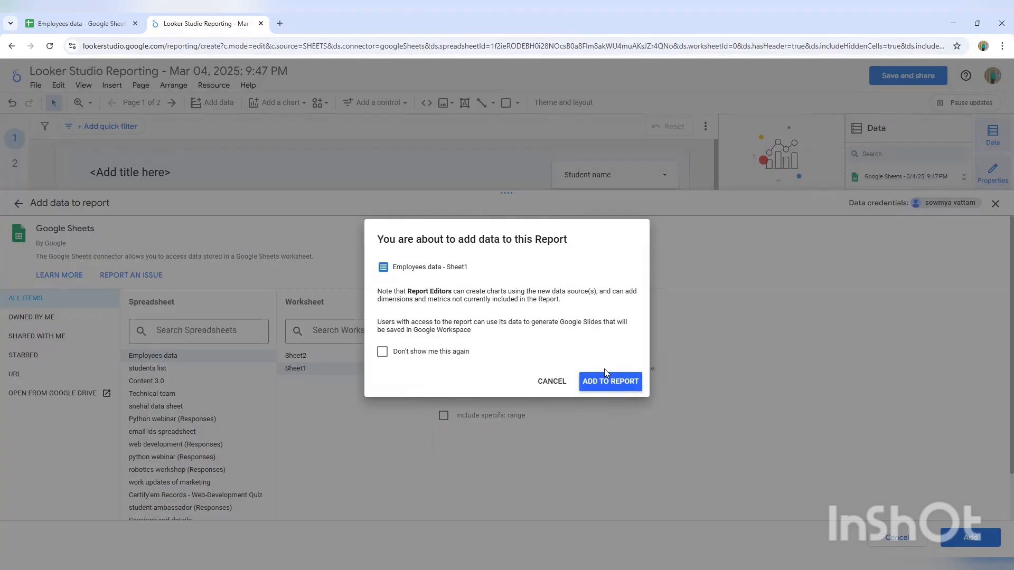
click(610, 387)
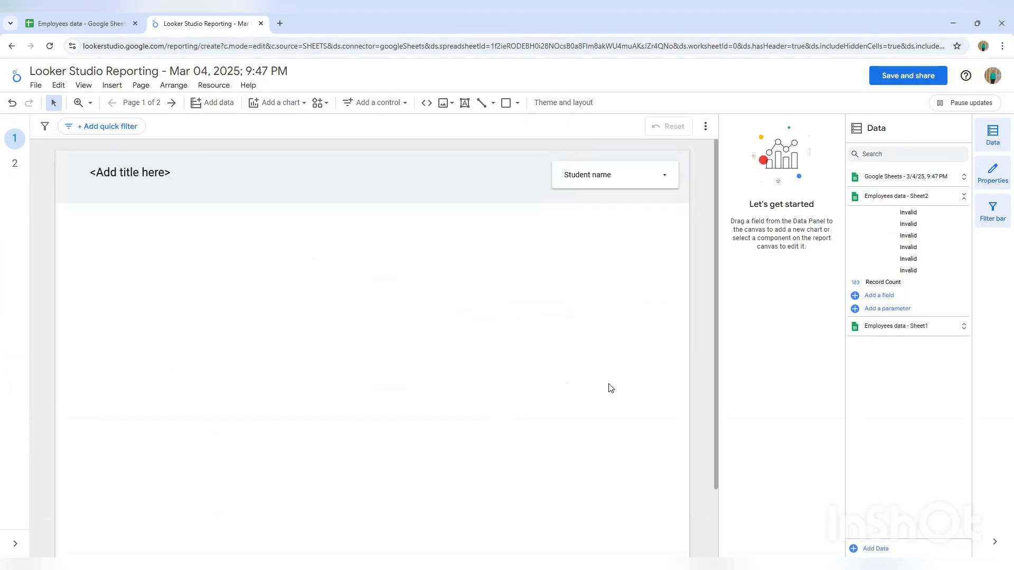
click(880, 332)
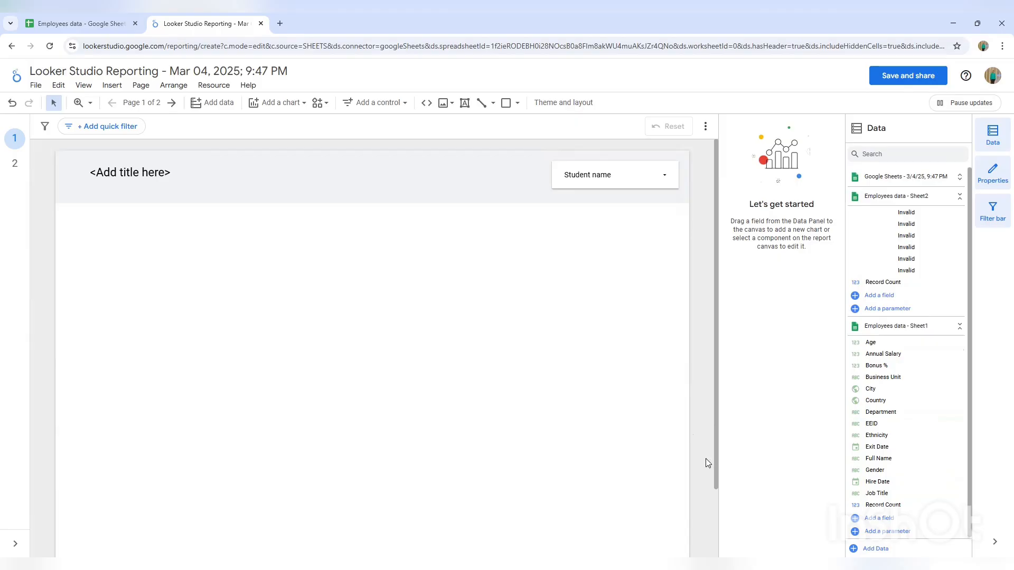
Step: Insert a table with heatmap in the blank area below the report header and remove its Record Count metric
click(275, 111)
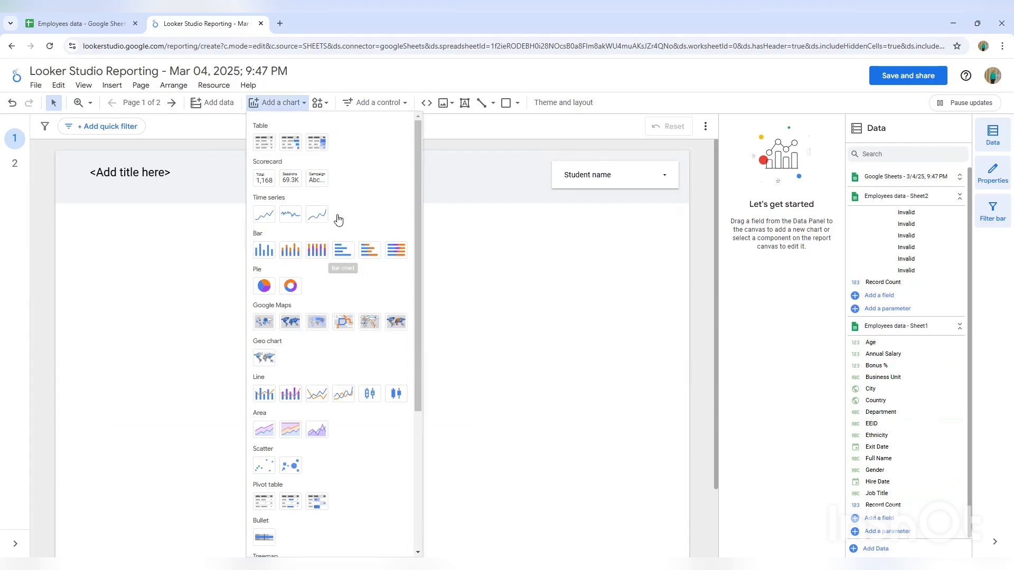
click(314, 145)
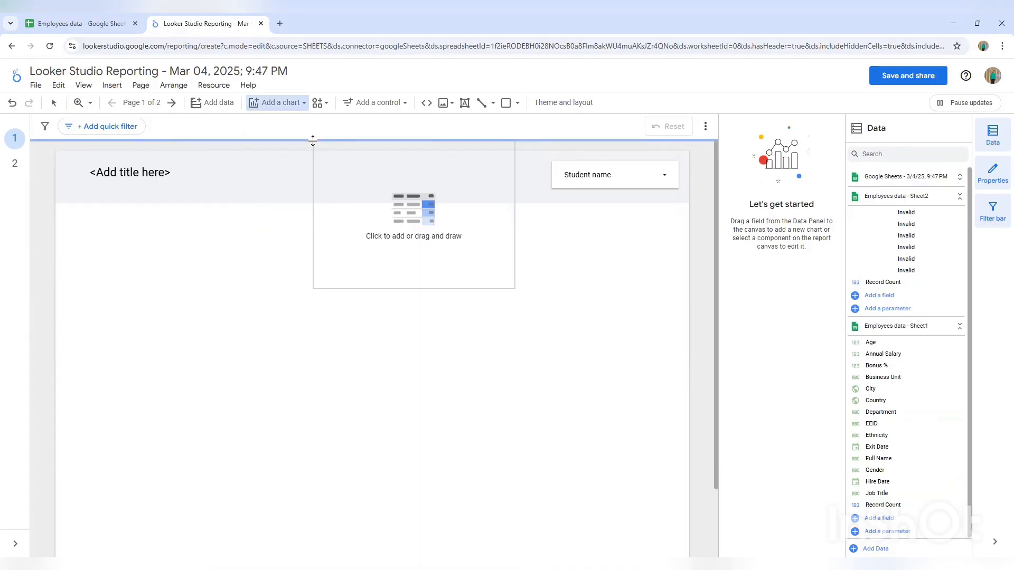
key(Escape)
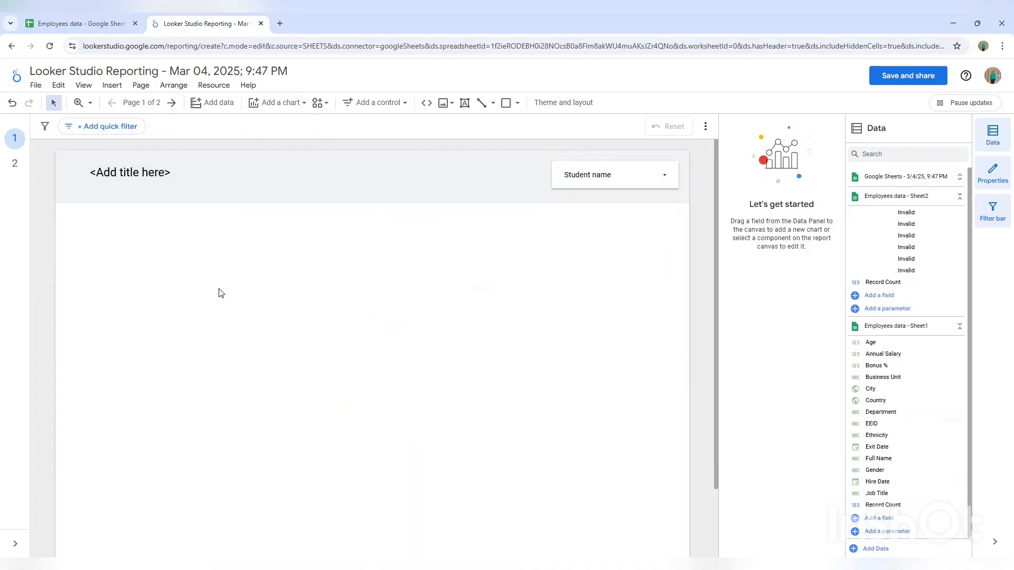
click(218, 289)
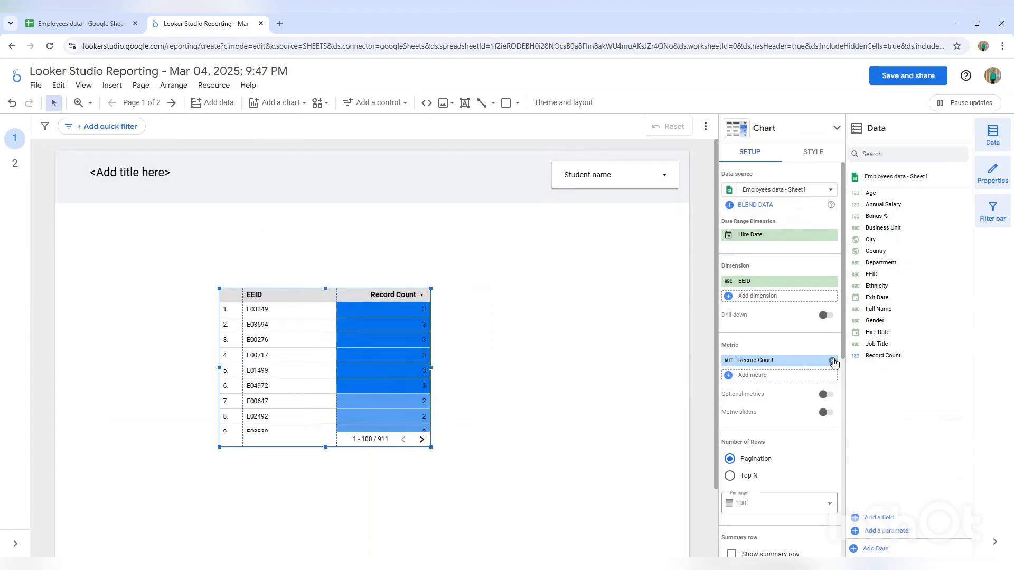
click(833, 360)
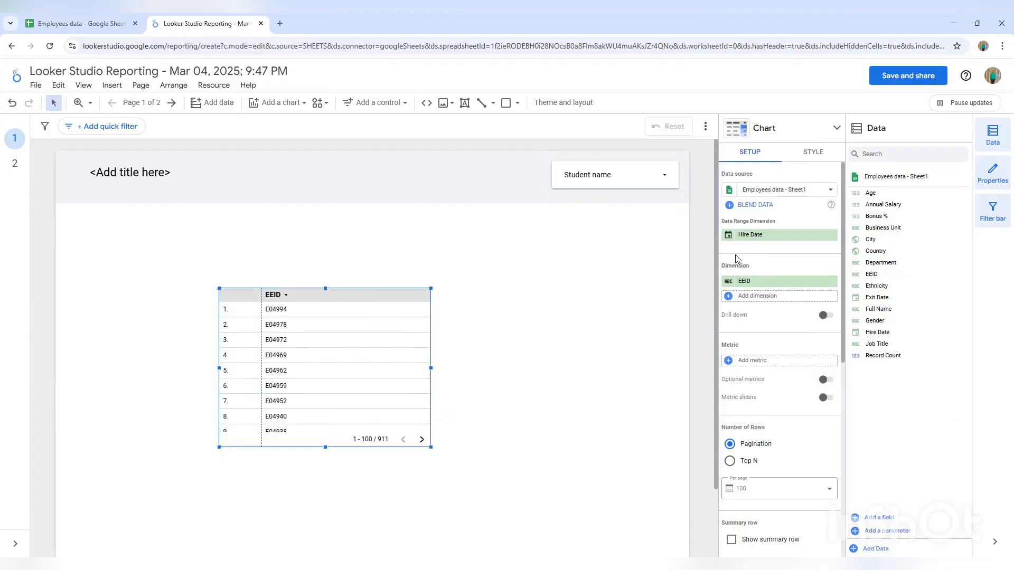
Step: Add Full Name and Job Title as dimensions of the table and narrow its EEID column to widen Full Name
click(769, 298)
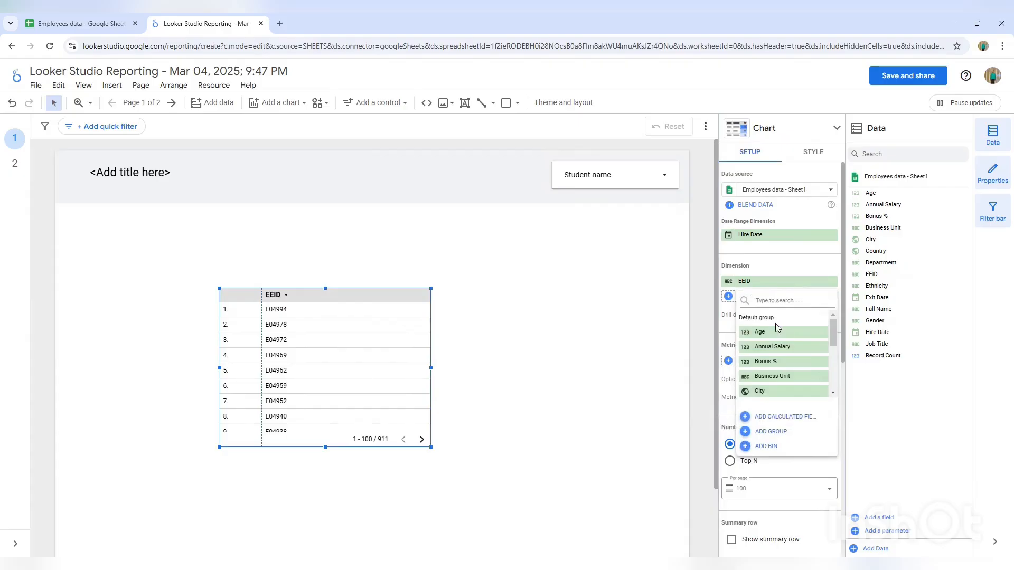
scroll(780, 372, down, 1)
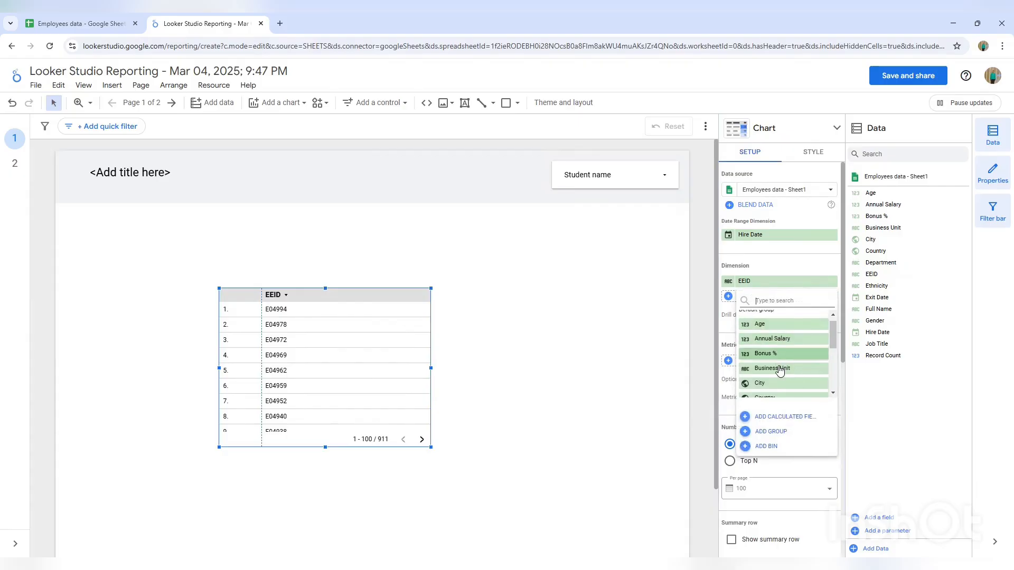
scroll(781, 372, down, 3)
scroll(778, 370, down, 2)
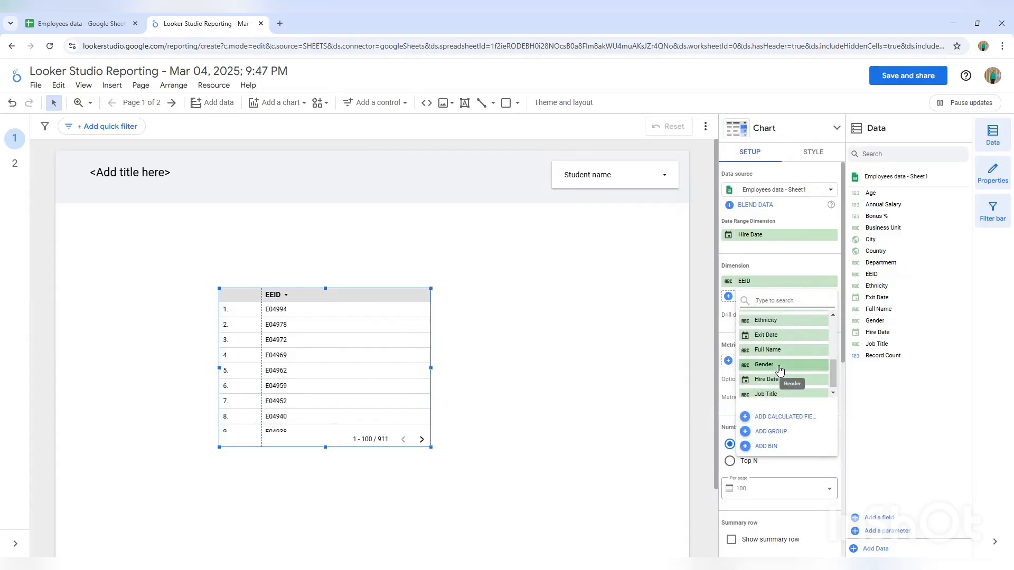
click(778, 350)
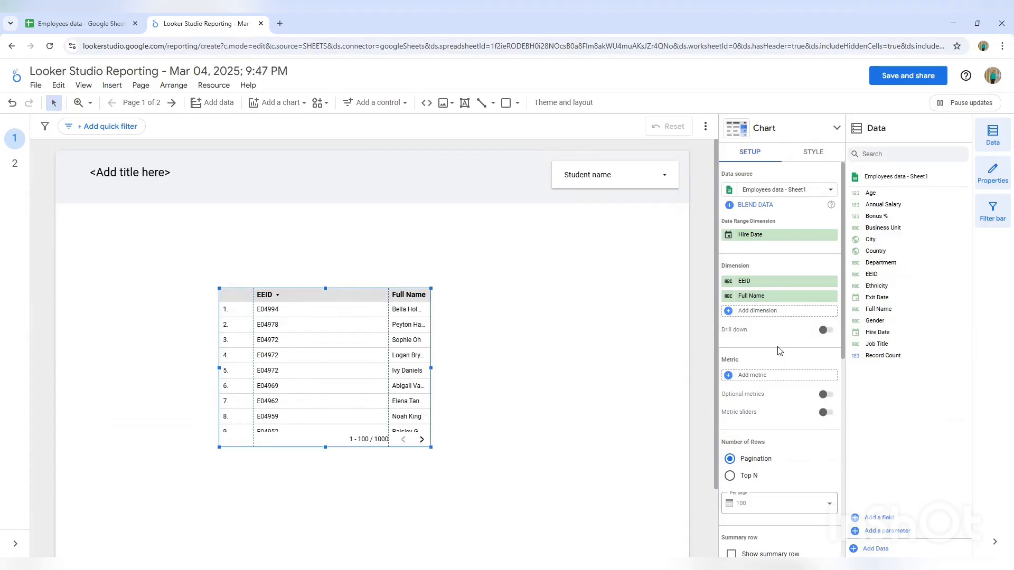
click(761, 312)
scroll(760, 378, down, 3)
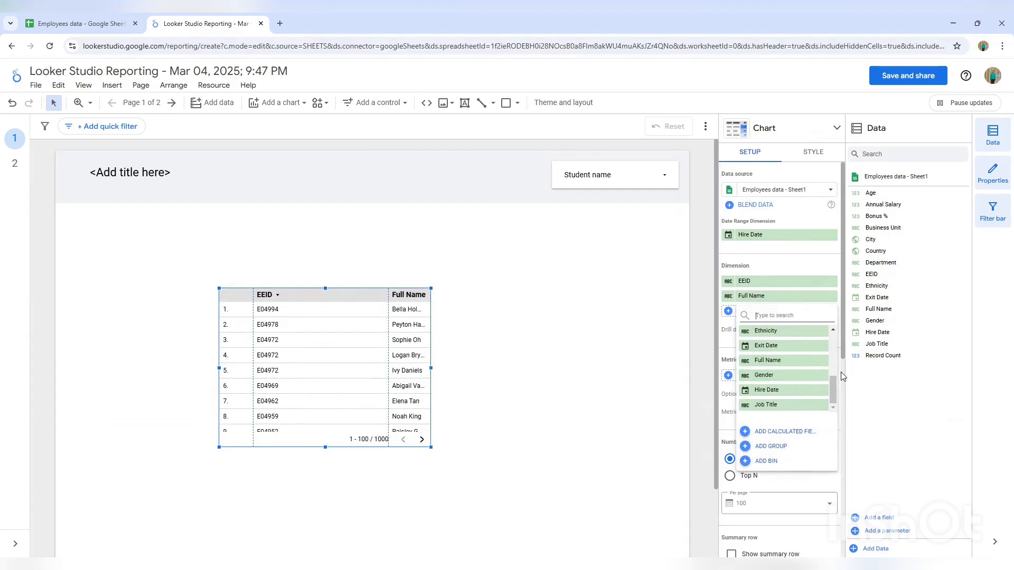
click(789, 405)
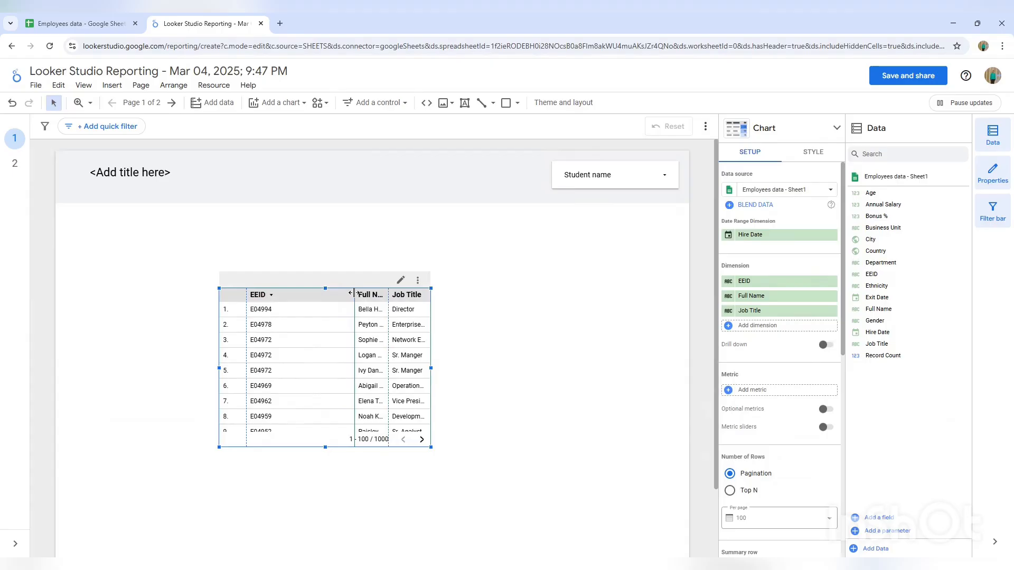
drag(354, 294, 315, 295)
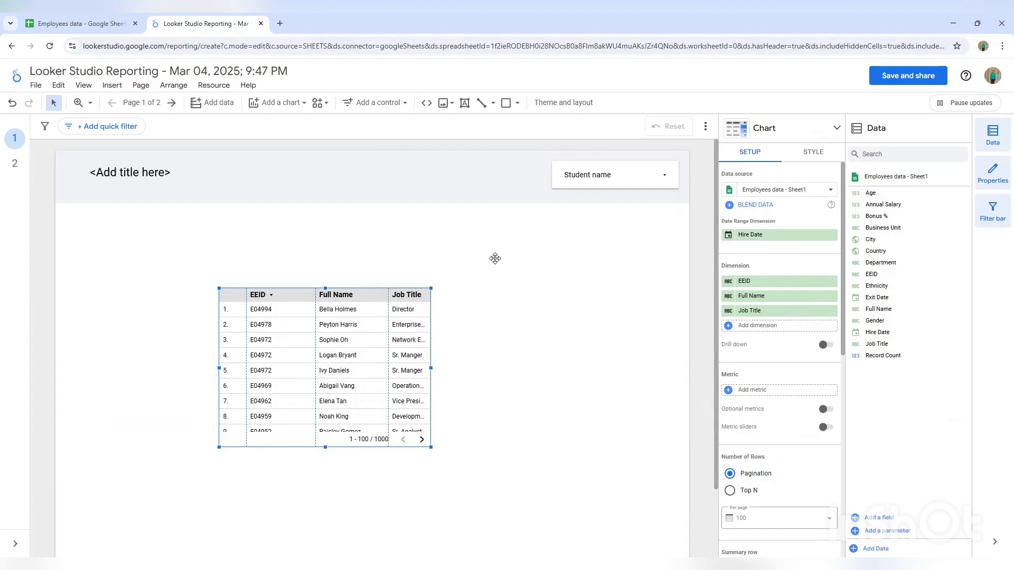
Step: Place a drop-down list control above the employee table and set its control field to Job Title
click(362, 104)
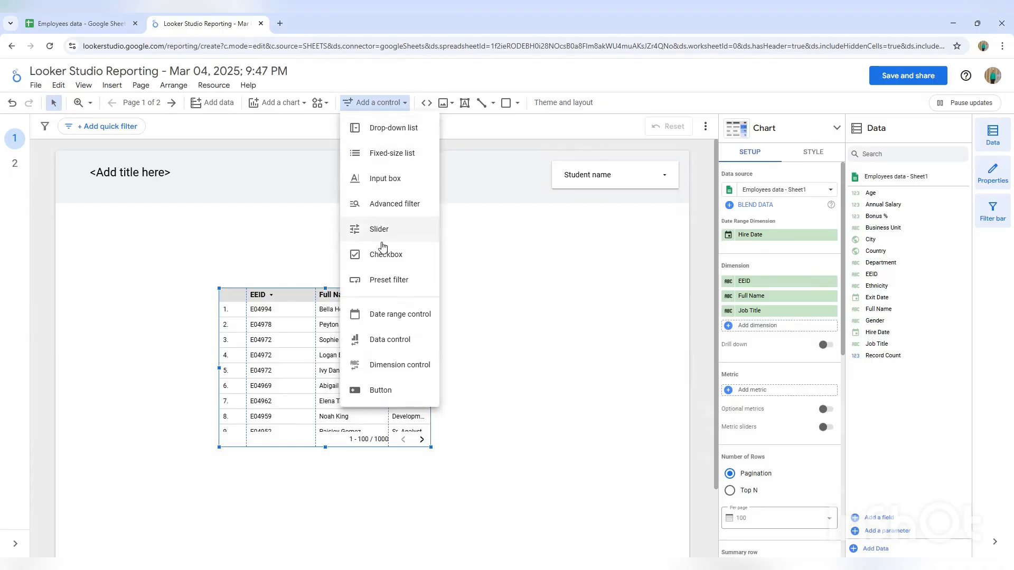
click(383, 133)
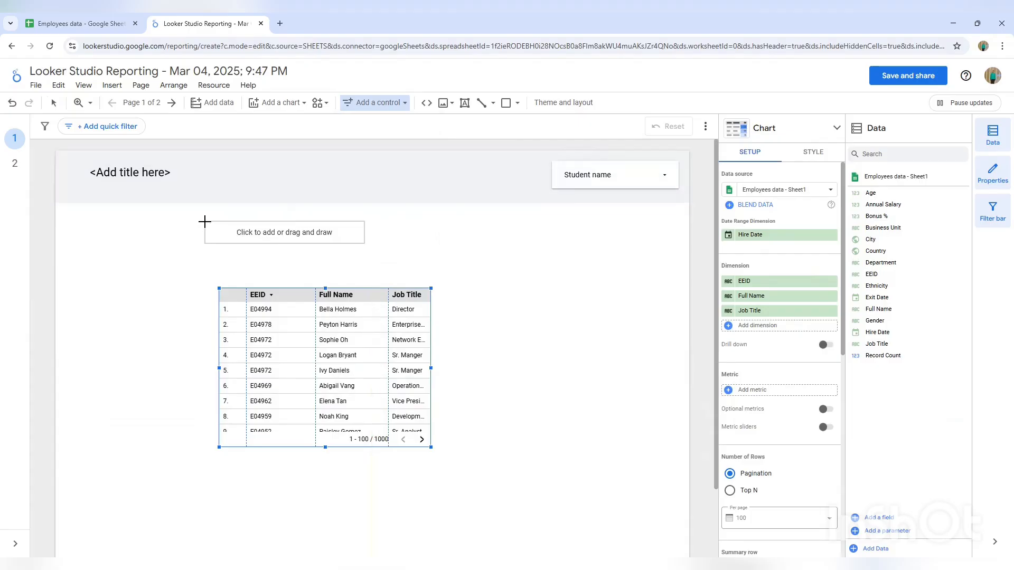
click(204, 222)
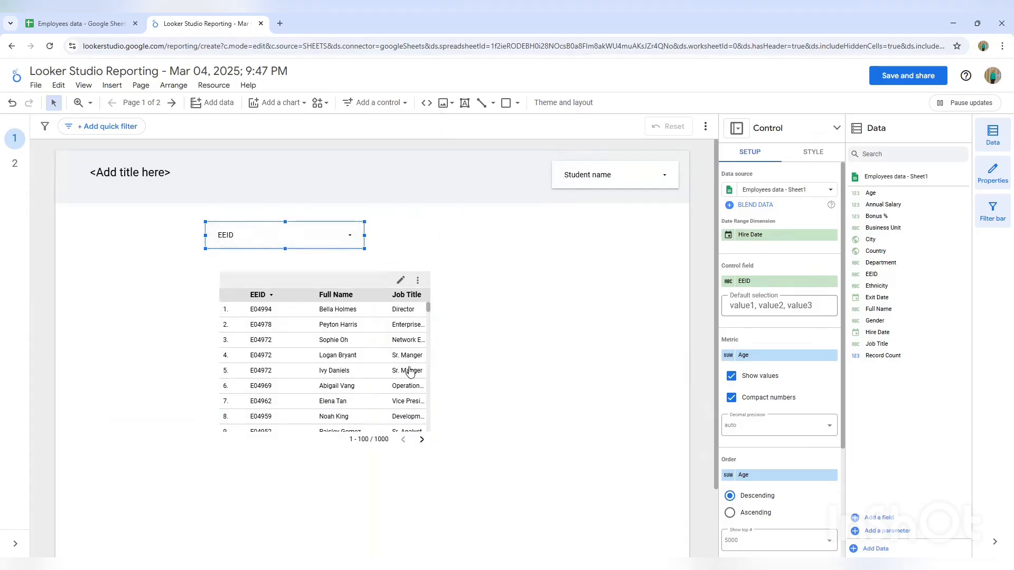
click(767, 281)
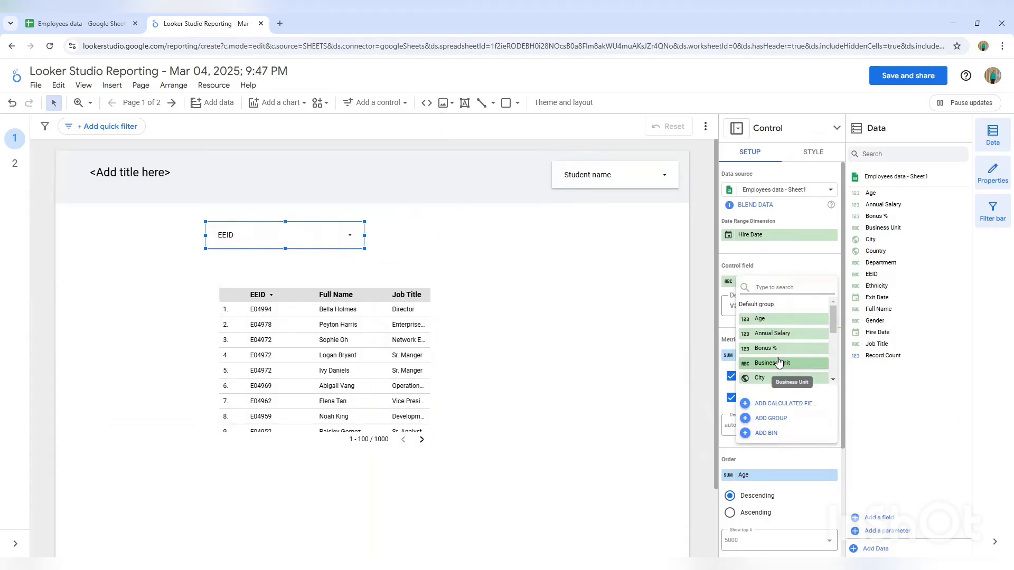
scroll(779, 361, down, 2)
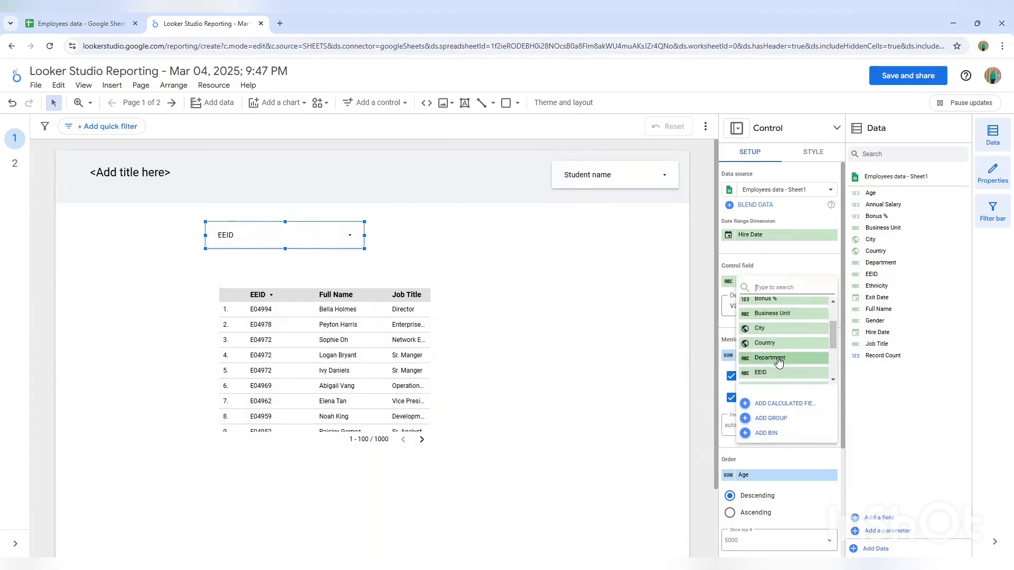
scroll(778, 361, down, 2)
scroll(778, 361, down, 1)
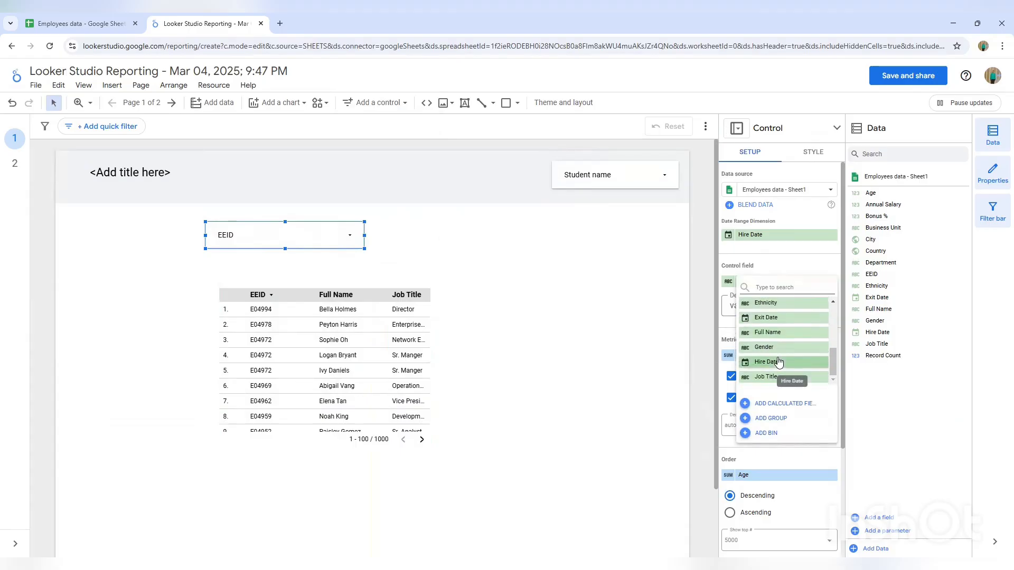
click(775, 377)
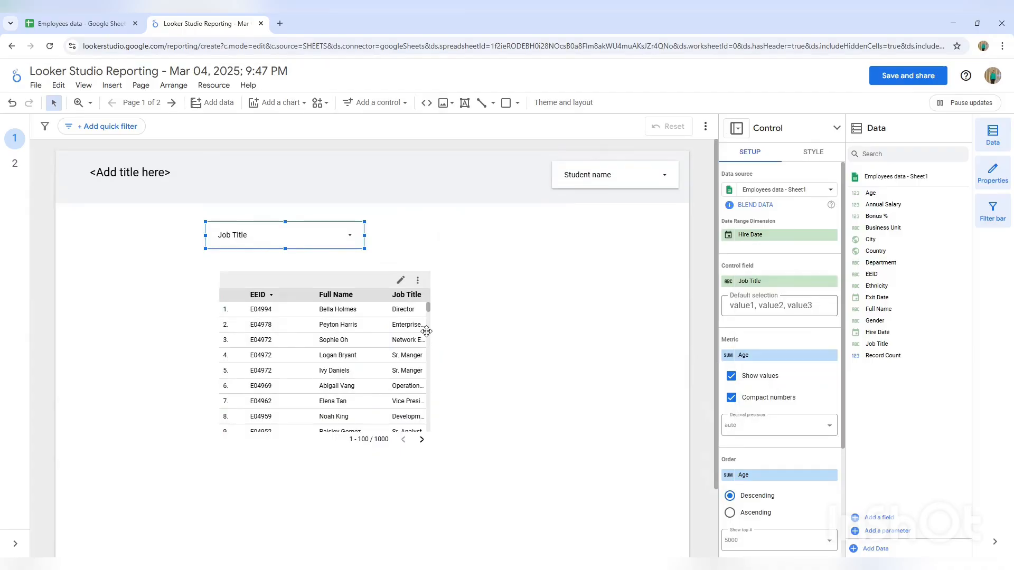
Step: Filter the report to only the Director job title with the drop-down control and check the rows in the table
click(343, 234)
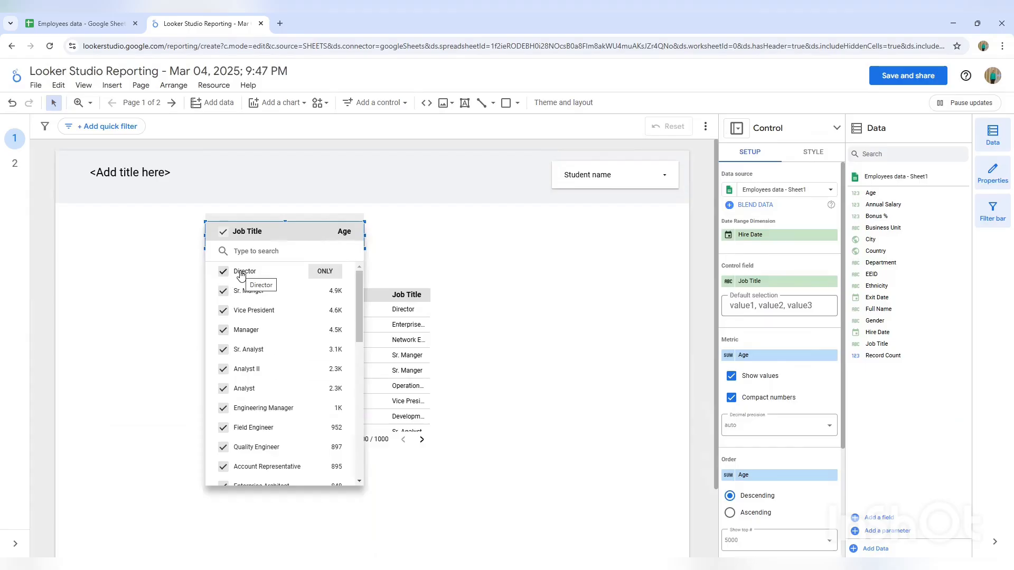
click(324, 271)
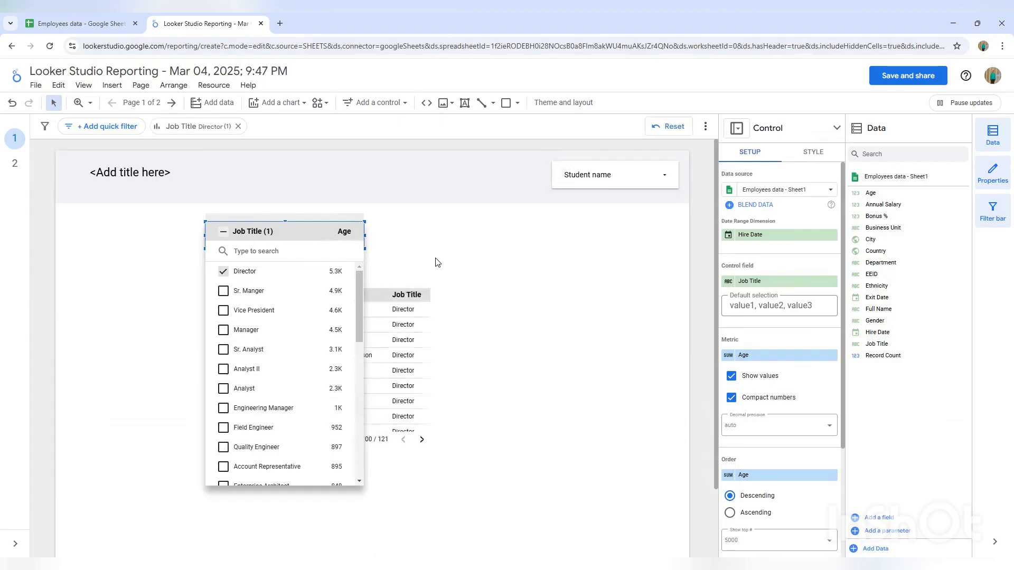
click(436, 262)
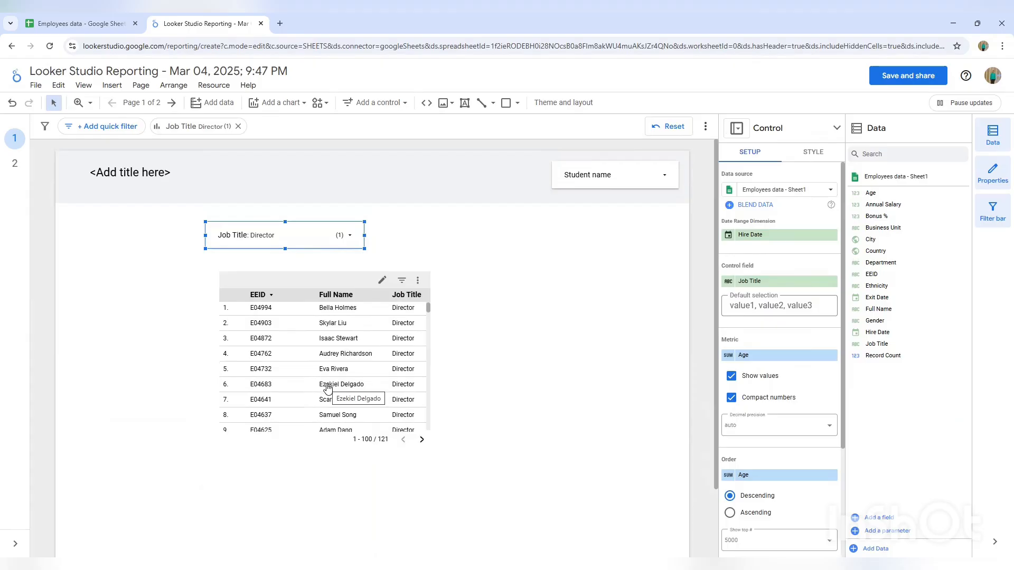
scroll(328, 389, down, 2)
scroll(328, 389, up, 1)
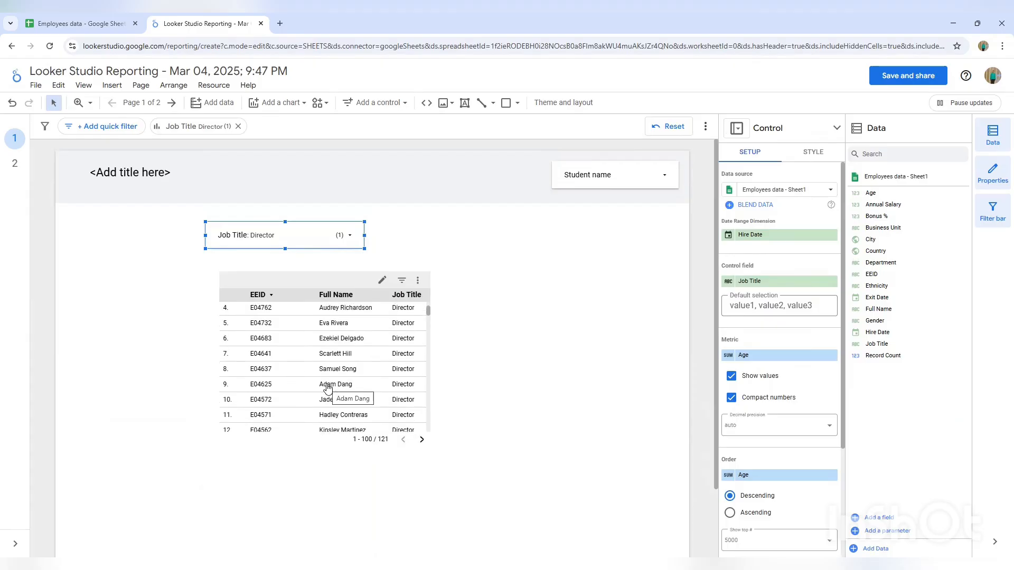
click(475, 353)
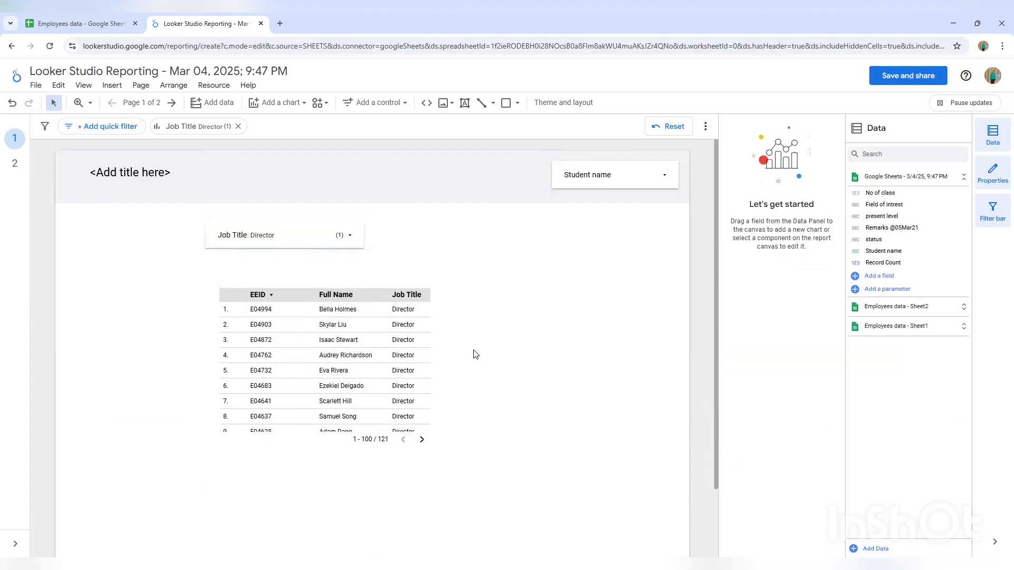